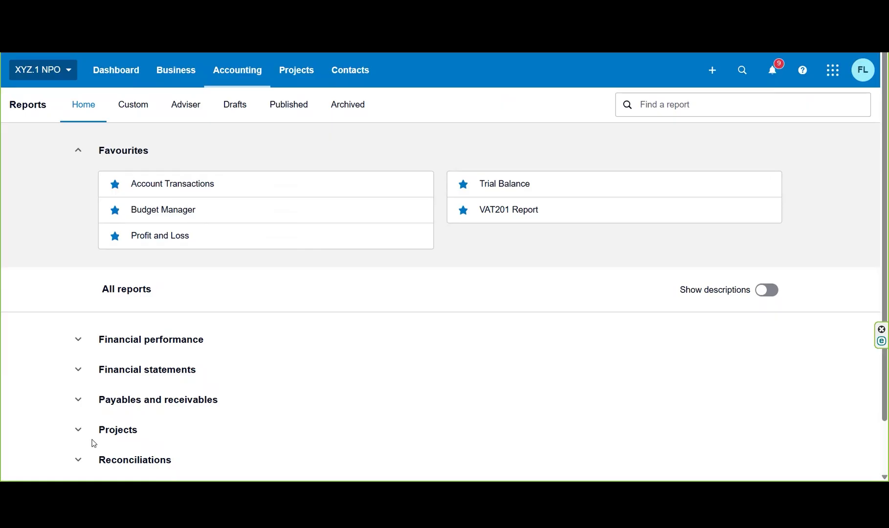
Step: Find the Profit and Loss report by searching "prof", open it, and minimise the list of report formats
{"action": "left_click", "coordinate": [659, 105]}
{"action": "type", "text": "prof"}
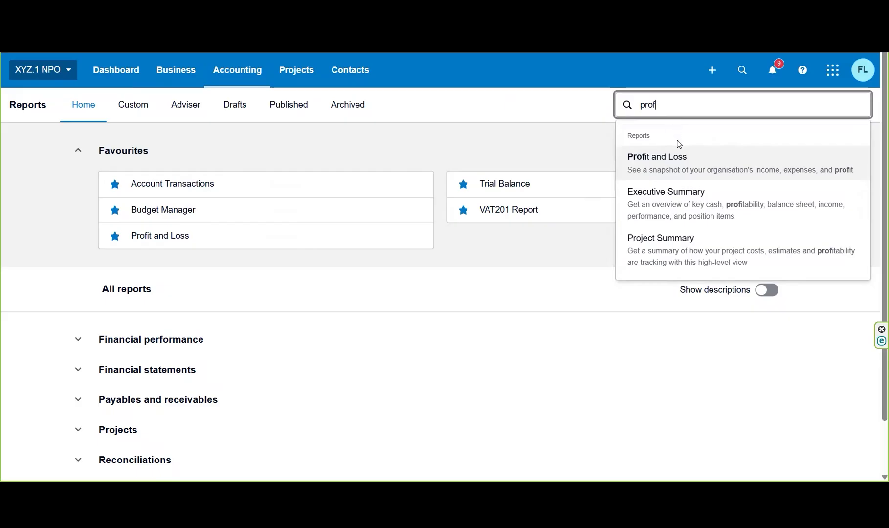
{"action": "left_click", "coordinate": [676, 162]}
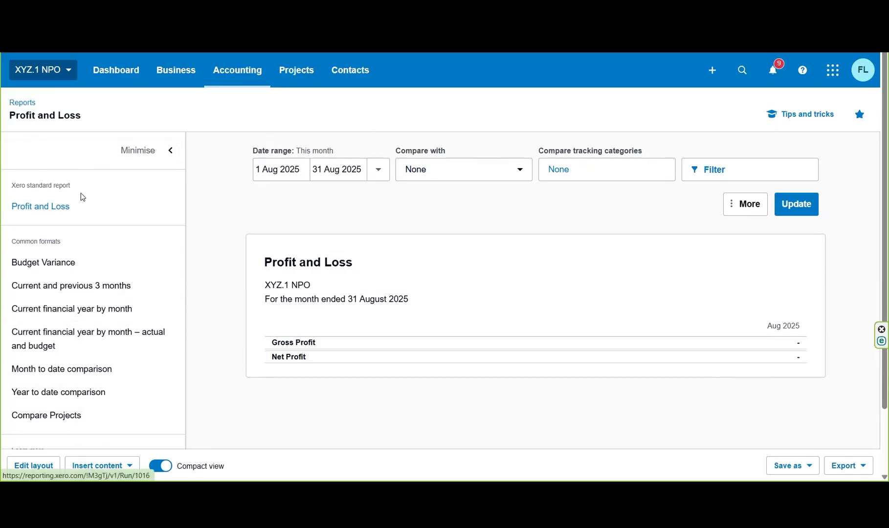
{"action": "left_click", "coordinate": [140, 152]}
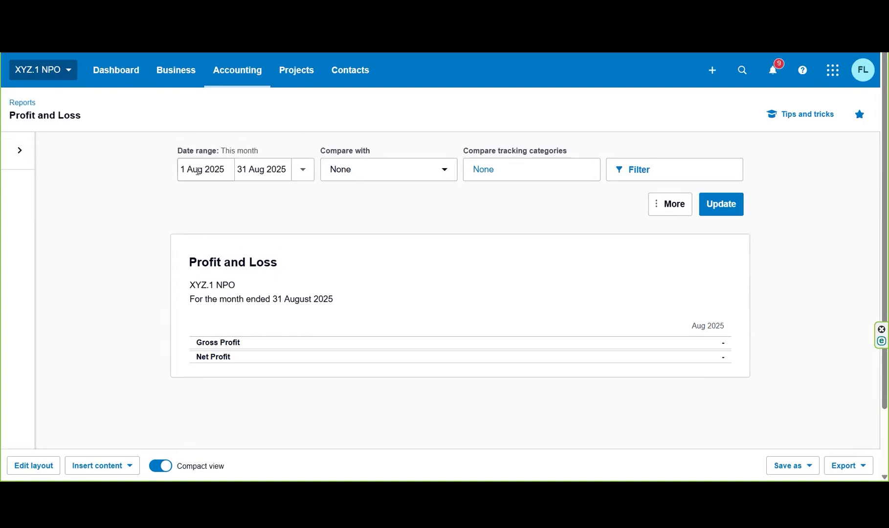
Step: Run the report for this financial year, 1 Jan to 31 Dec 2025, with a 1-year comparison
{"action": "left_click", "coordinate": [303, 170]}
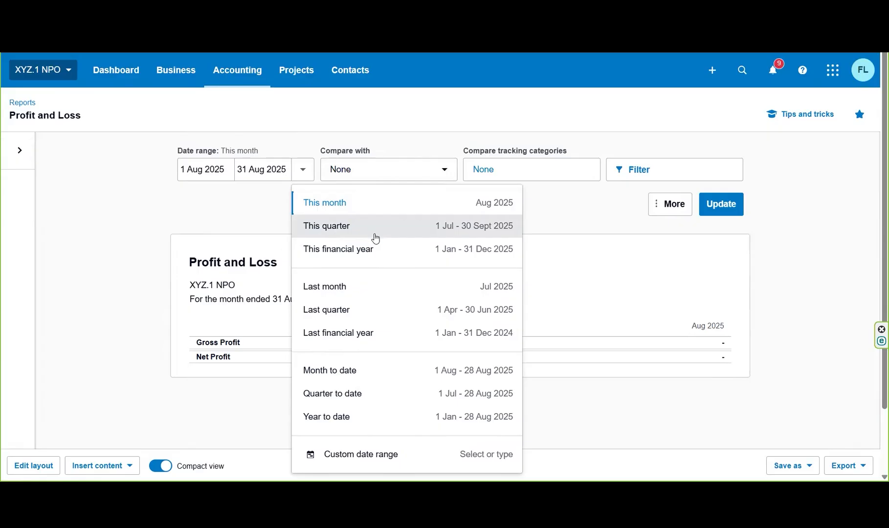
{"action": "left_click", "coordinate": [369, 250]}
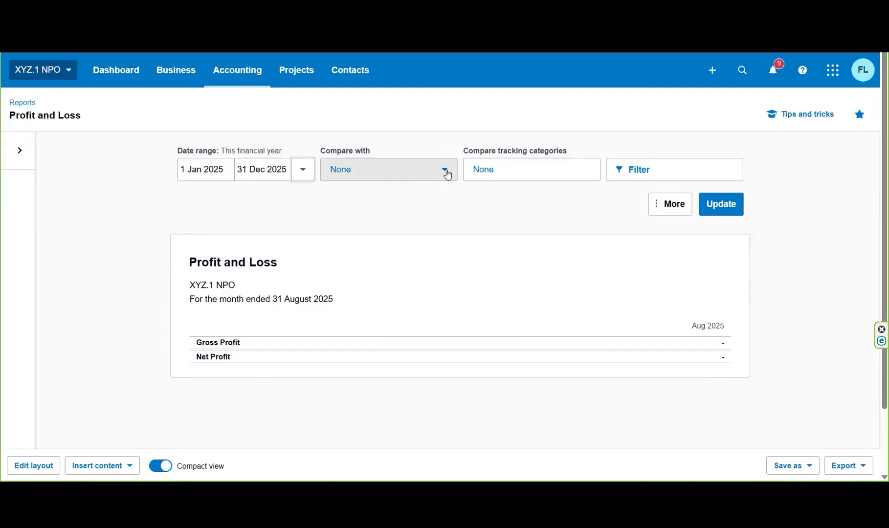
{"action": "left_click", "coordinate": [446, 171]}
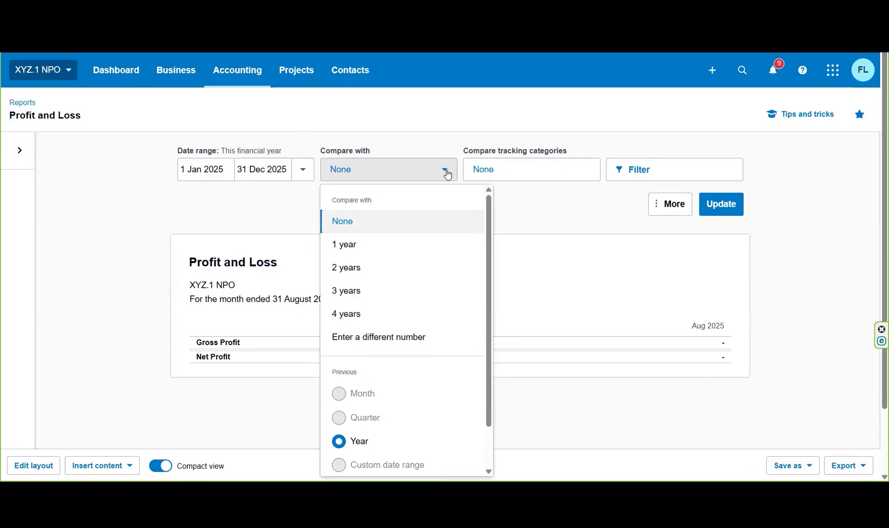
{"action": "left_click", "coordinate": [411, 248]}
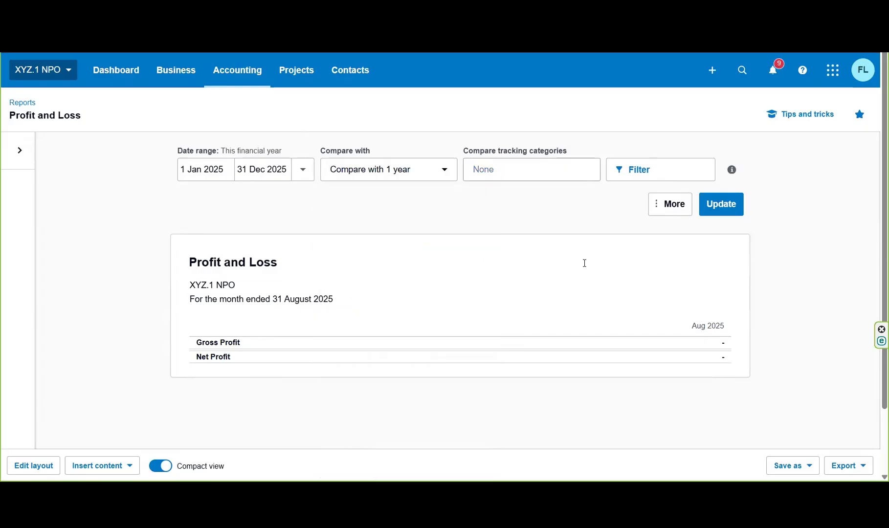
{"action": "left_click", "coordinate": [718, 208]}
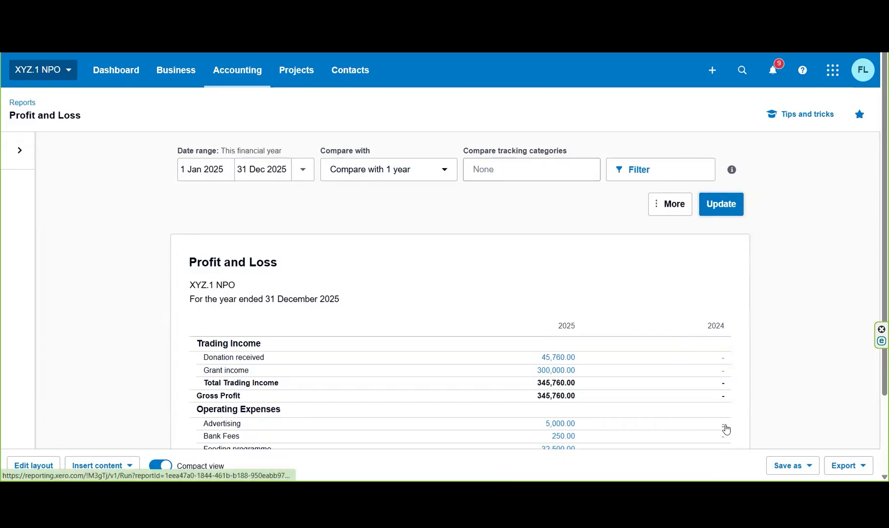
Step: Set the period comparison to None and update the report, checking the tracking category and filter options without selecting any
{"action": "left_click", "coordinate": [445, 170]}
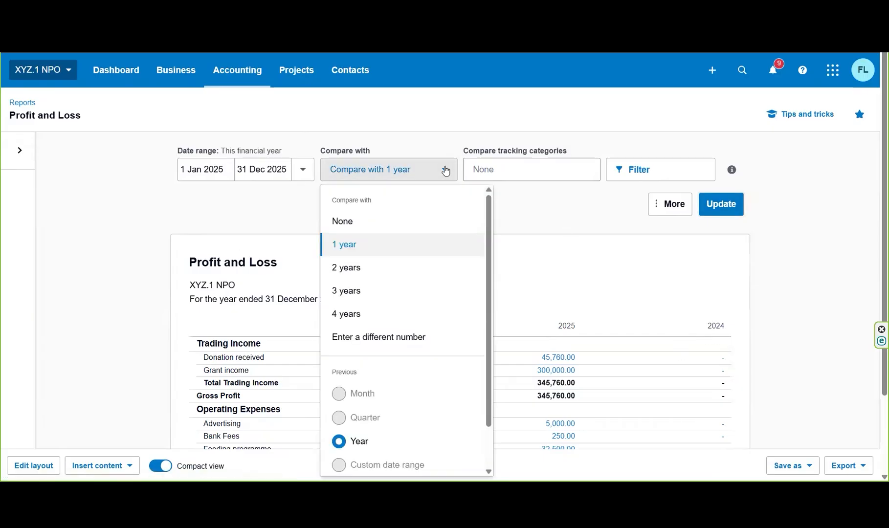
{"action": "left_click", "coordinate": [382, 222]}
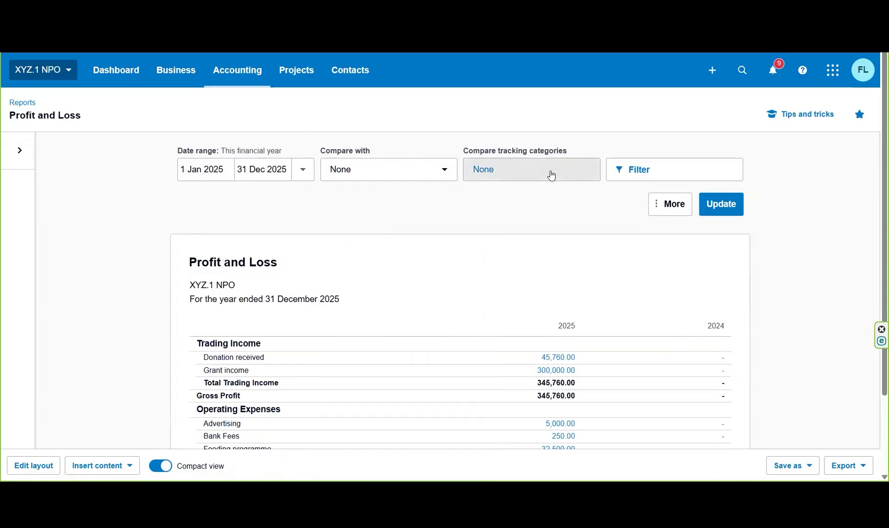
{"action": "left_click", "coordinate": [552, 175]}
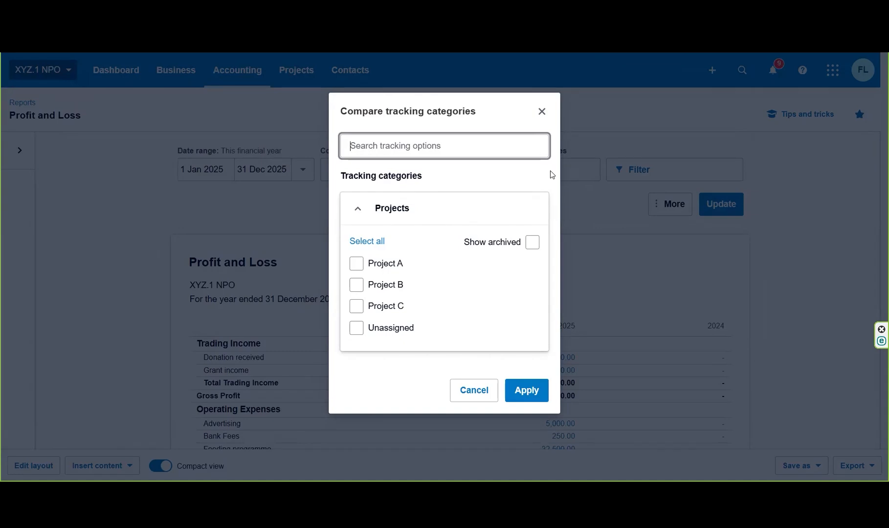
{"action": "left_click", "coordinate": [474, 390]}
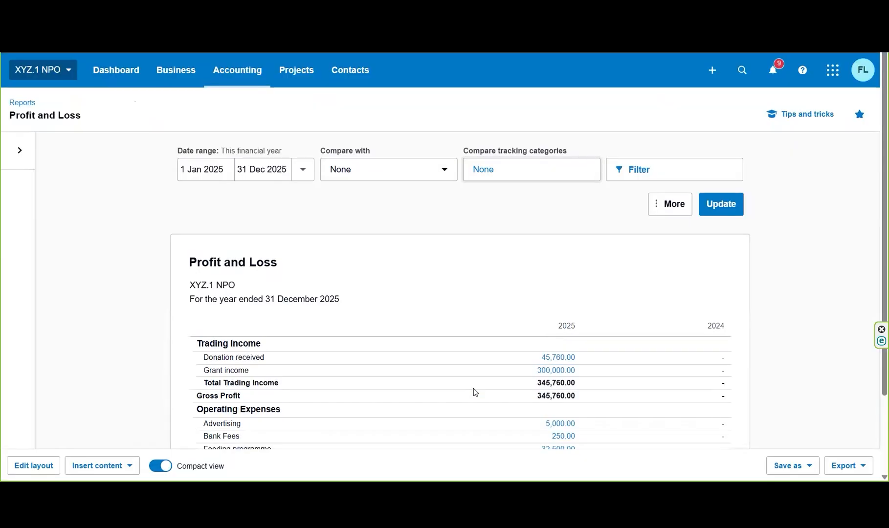
{"action": "left_click", "coordinate": [648, 171]}
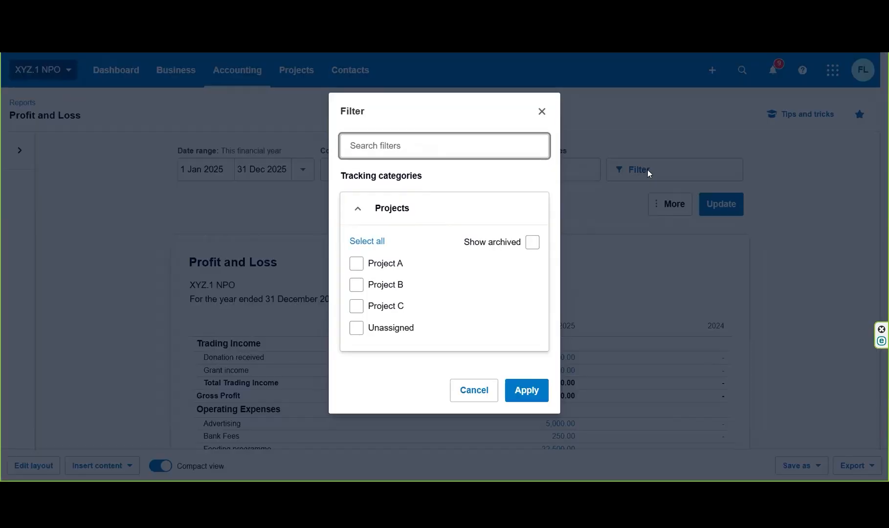
{"action": "left_click", "coordinate": [541, 112]}
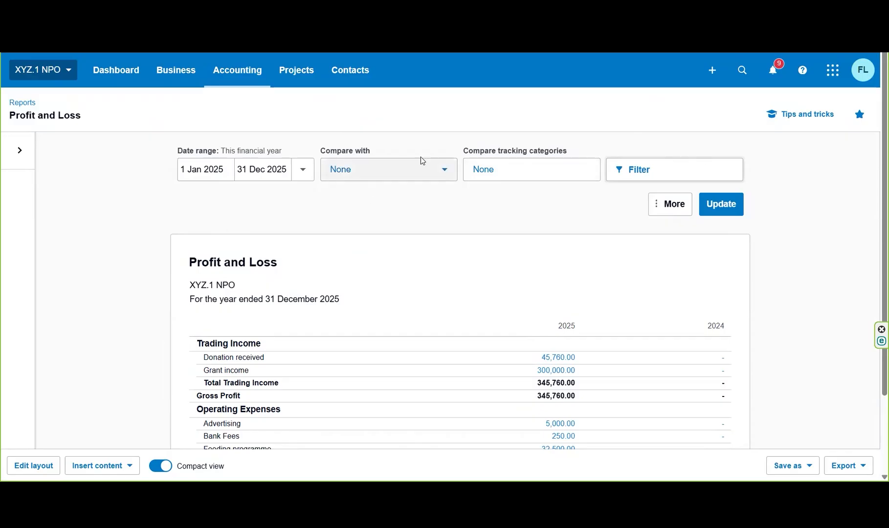
{"action": "left_click", "coordinate": [724, 206]}
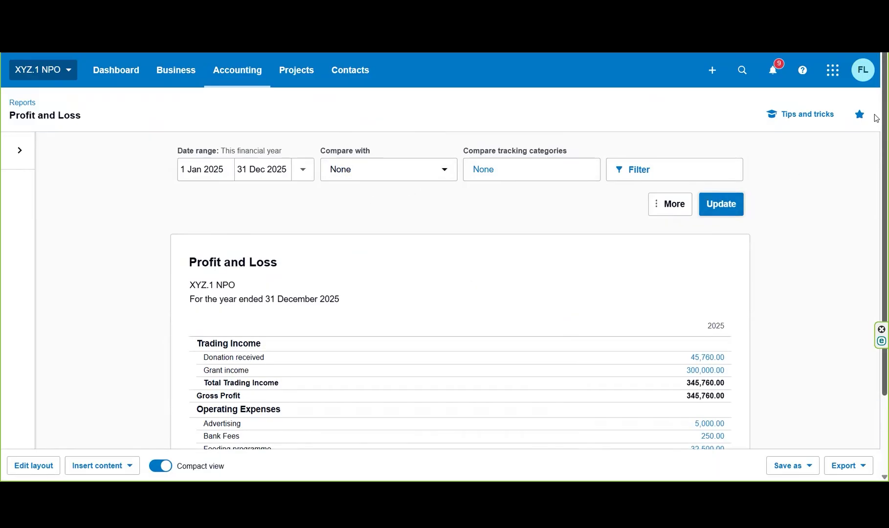
Step: Review the Profit and Loss figures down to Net Profit and check the available export formats
{"action": "scroll", "coordinate": [875, 188], "scroll_direction": "down", "scroll_amount": 2}
{"action": "scroll", "coordinate": [876, 188], "scroll_direction": "down", "scroll_amount": 1}
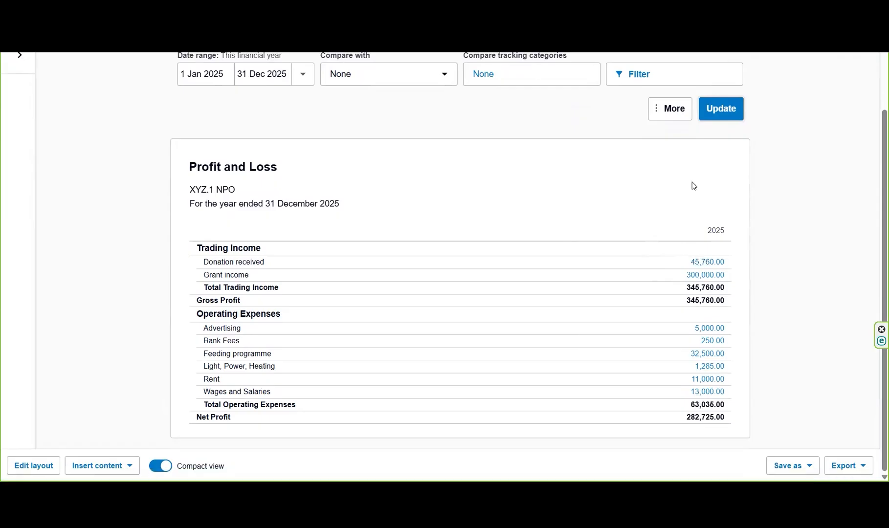
{"action": "left_click", "coordinate": [837, 467]}
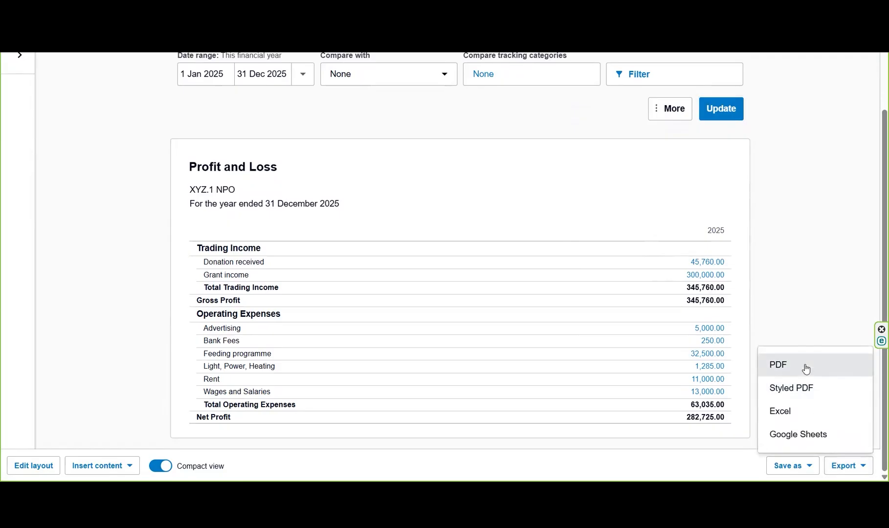
{"action": "left_click", "coordinate": [809, 204]}
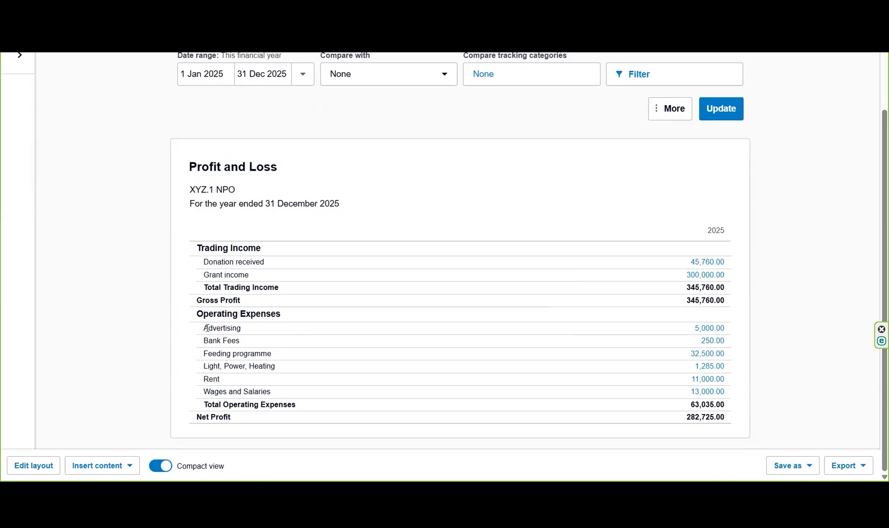
Step: Show account codes in the Profit and Loss report and update it
{"action": "left_click", "coordinate": [681, 112]}
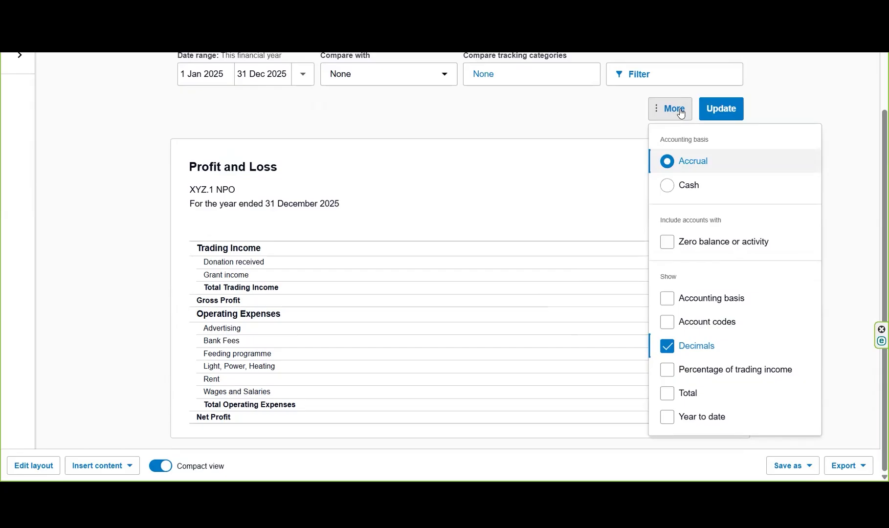
{"action": "left_click", "coordinate": [679, 111]}
{"action": "left_click", "coordinate": [677, 112]}
{"action": "left_click", "coordinate": [669, 322]}
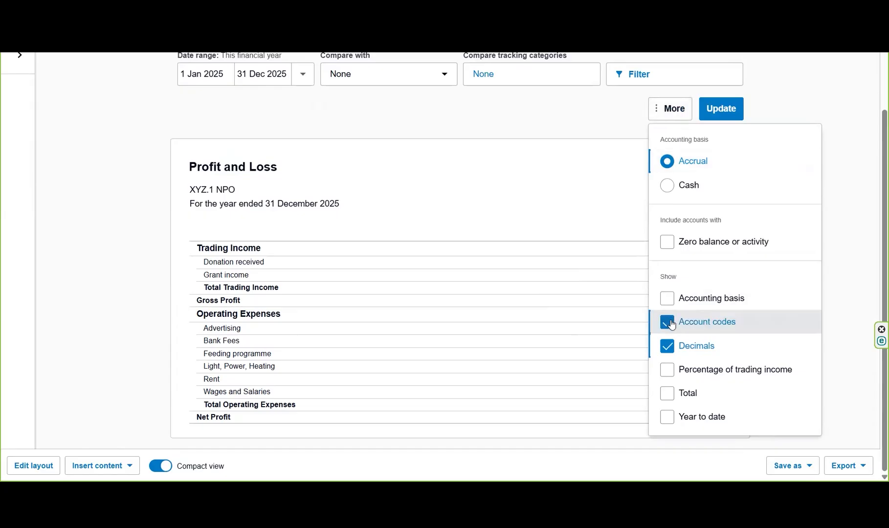
{"action": "left_click", "coordinate": [730, 112]}
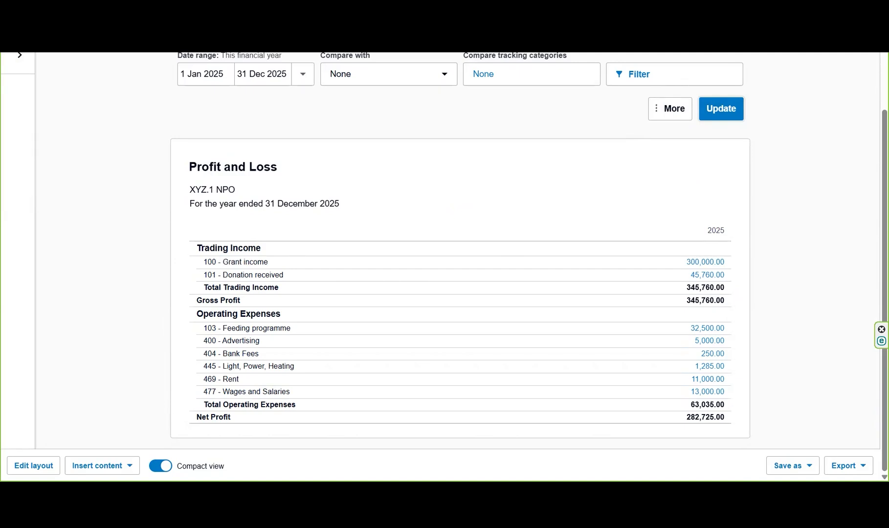
Step: Open the Current financial year by month format and examine its monthly columns and filter options
{"action": "left_click", "coordinate": [22, 58]}
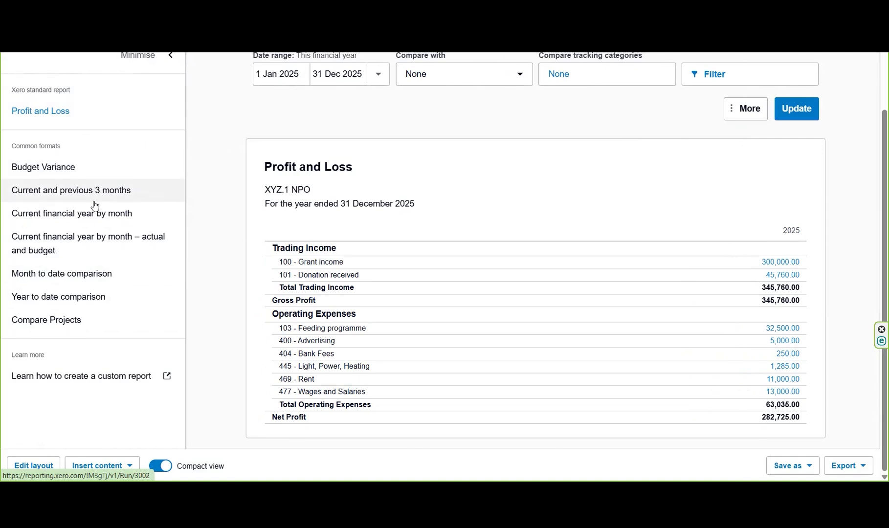
{"action": "left_click", "coordinate": [97, 223]}
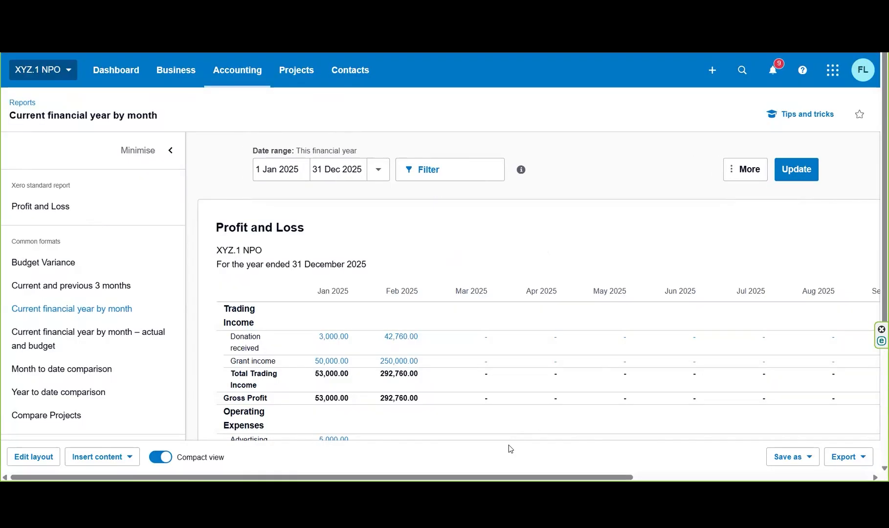
{"action": "left_click_drag", "start_coordinate": [876, 139], "coordinate": [876, 165]}
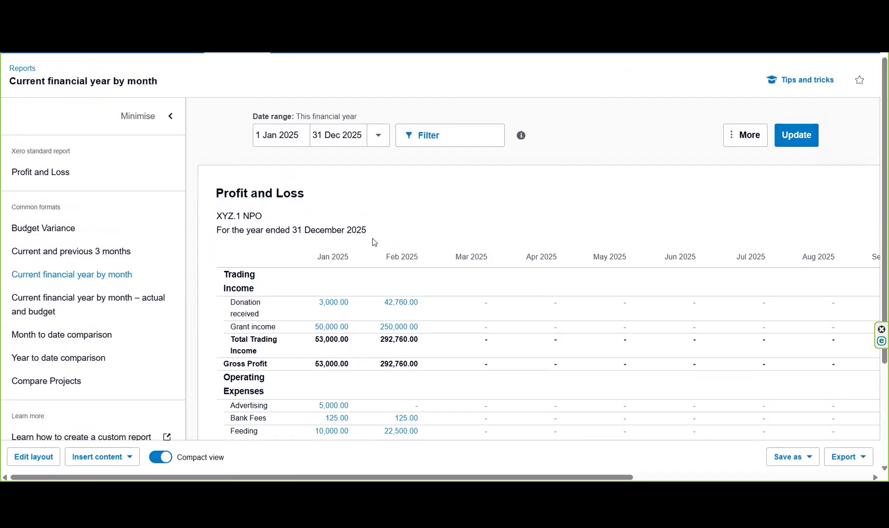
{"action": "left_click", "coordinate": [479, 137]}
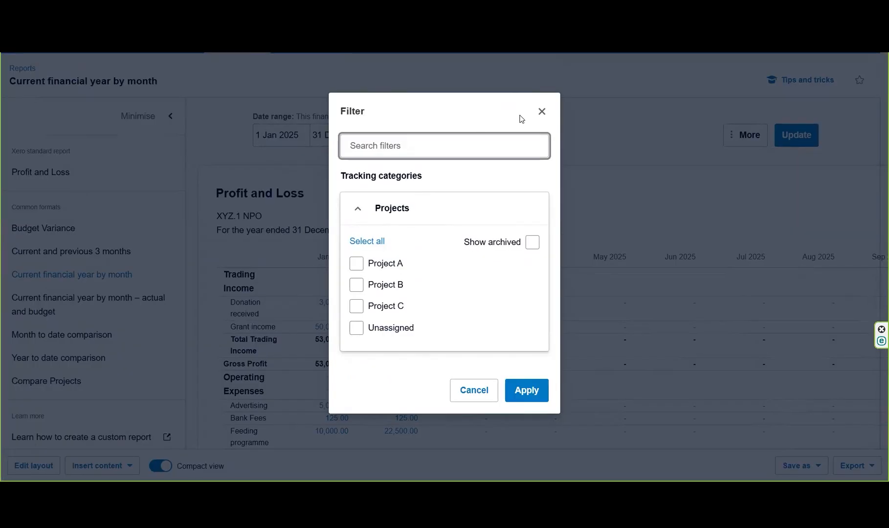
{"action": "left_click", "coordinate": [541, 111]}
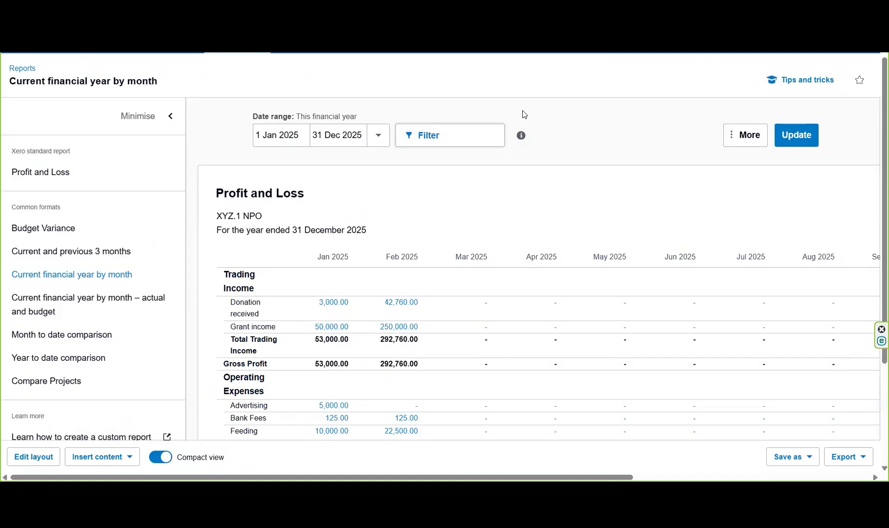
Step: Open the Month to date comparison format and run it for this financial year, 1 Jan to 31 Dec 2025
{"action": "left_click", "coordinate": [99, 336]}
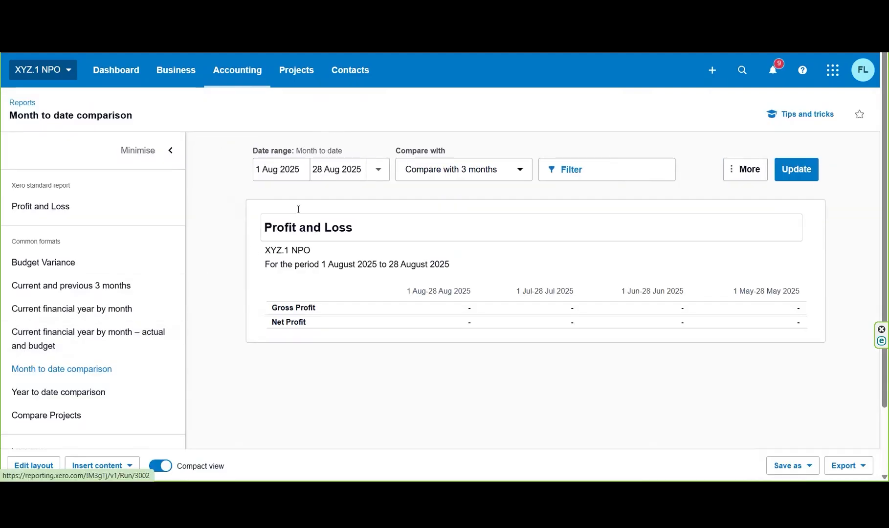
{"action": "left_click", "coordinate": [378, 172]}
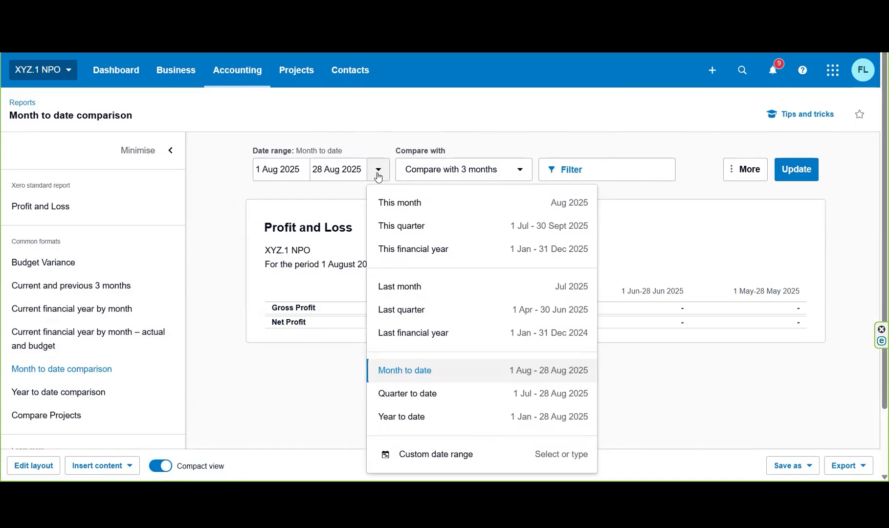
{"action": "left_click", "coordinate": [508, 248]}
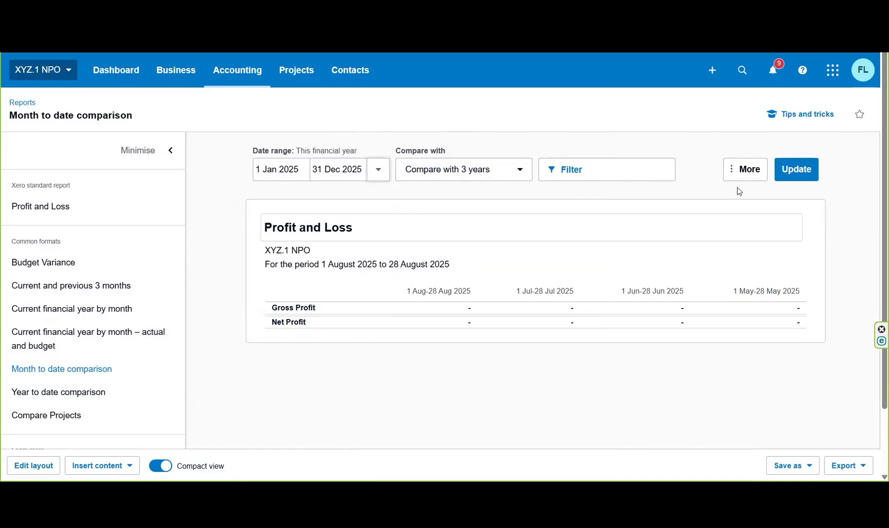
{"action": "left_click", "coordinate": [798, 169]}
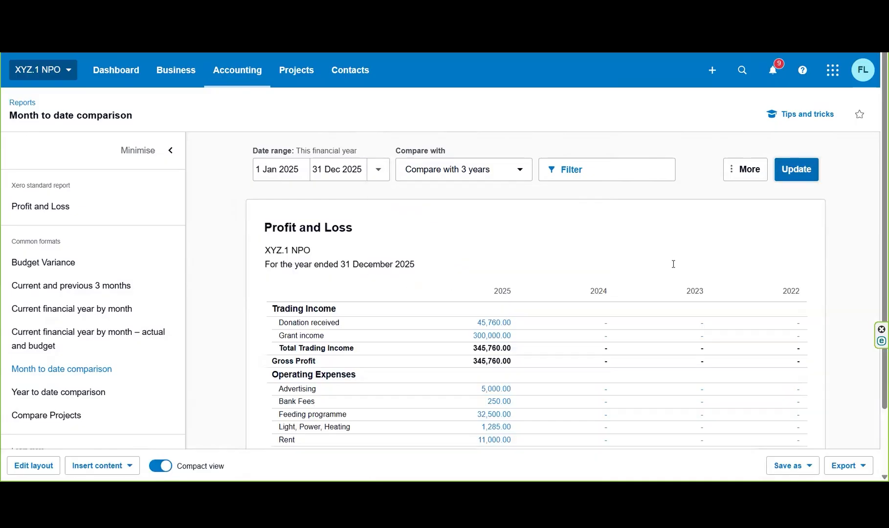
Step: Remove the 3-year comparison from the Month to date comparison report and update it
{"action": "left_click", "coordinate": [514, 171]}
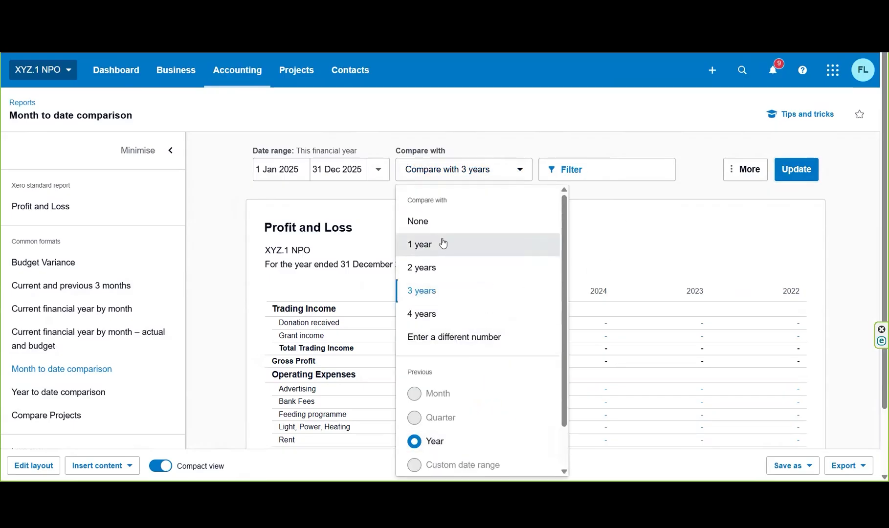
{"action": "left_click", "coordinate": [433, 228]}
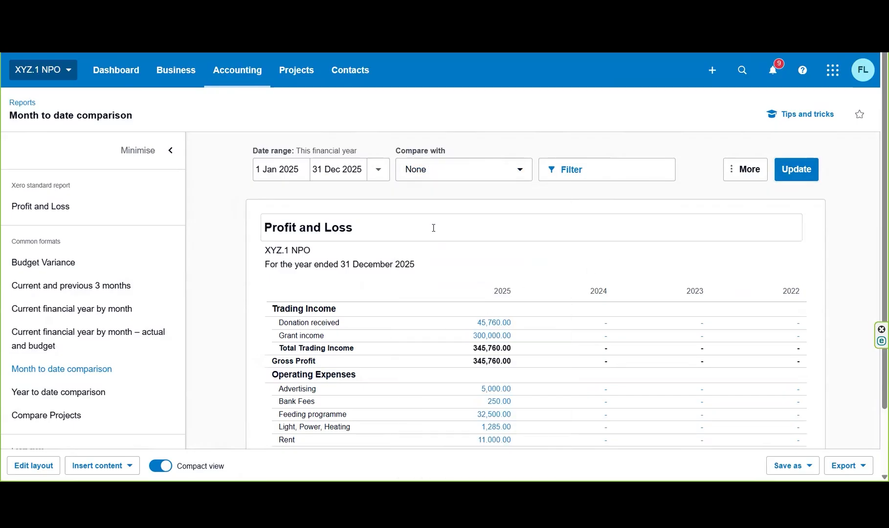
{"action": "left_click", "coordinate": [792, 170]}
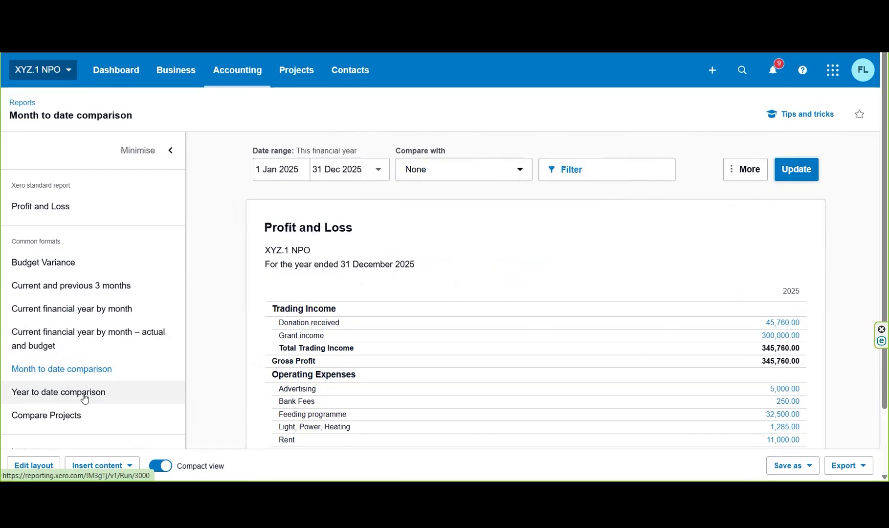
Step: Open the Compare Projects format and review income, expenses and net profit by project
{"action": "left_click", "coordinate": [62, 418]}
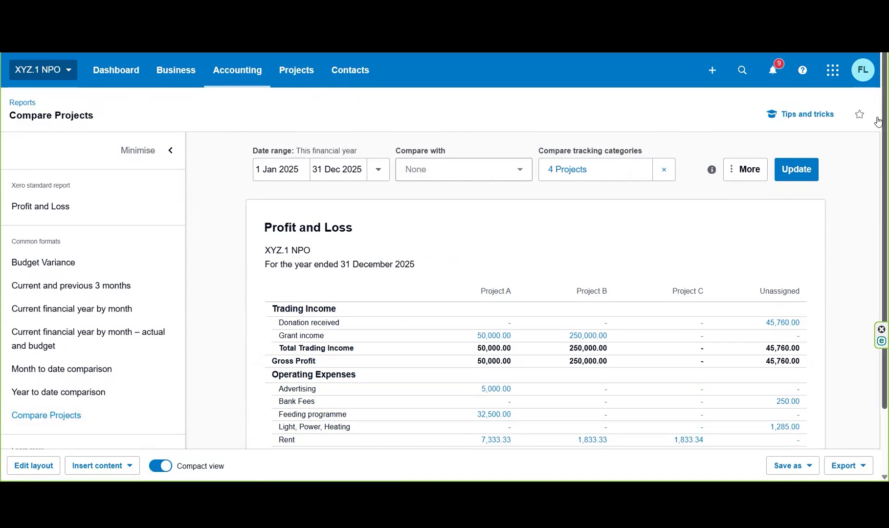
{"action": "right_click", "coordinate": [879, 174]}
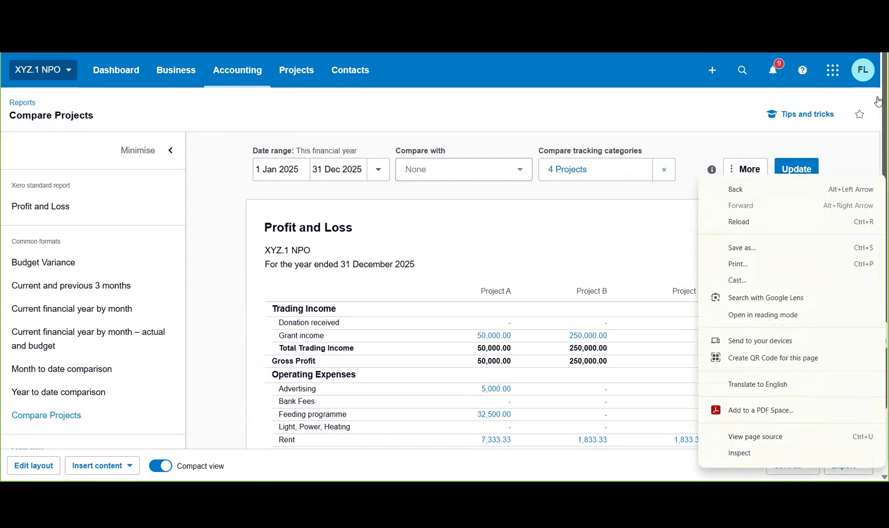
{"action": "scroll", "coordinate": [878, 162], "scroll_direction": "down", "scroll_amount": 2}
{"action": "scroll", "coordinate": [879, 167], "scroll_direction": "down", "scroll_amount": 1}
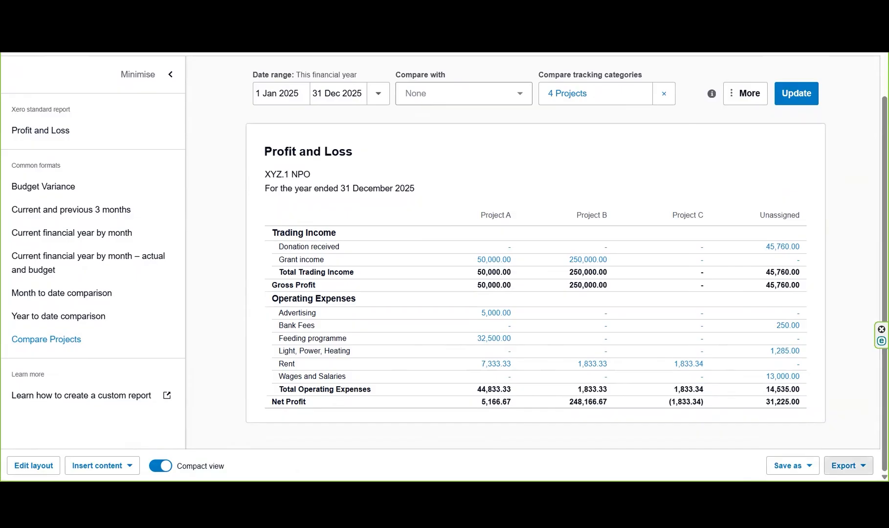
{"action": "scroll", "coordinate": [876, 211], "scroll_direction": "up", "scroll_amount": 2}
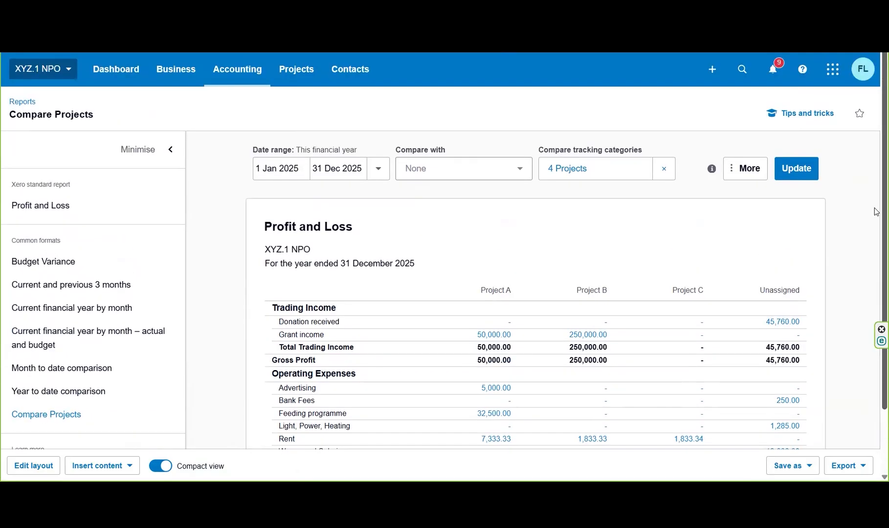